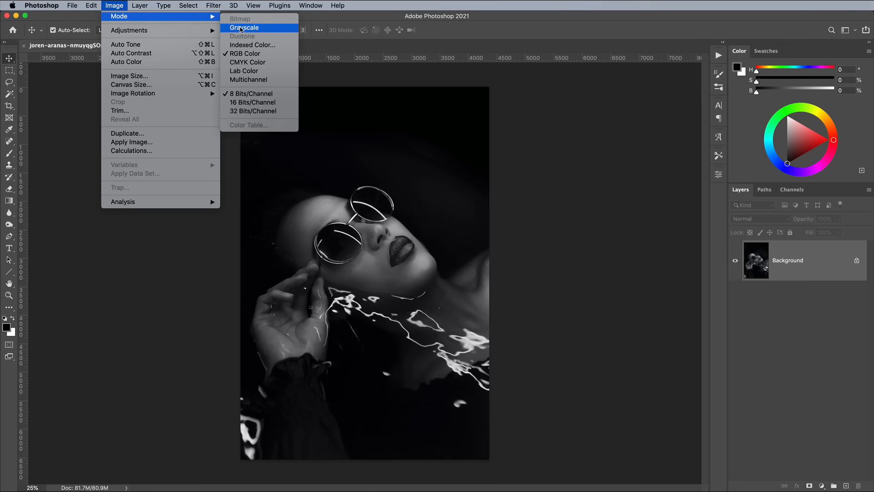
Convert the image to Grayscale mode and open the Duotone mode options
click(244, 27)
click(111, 6)
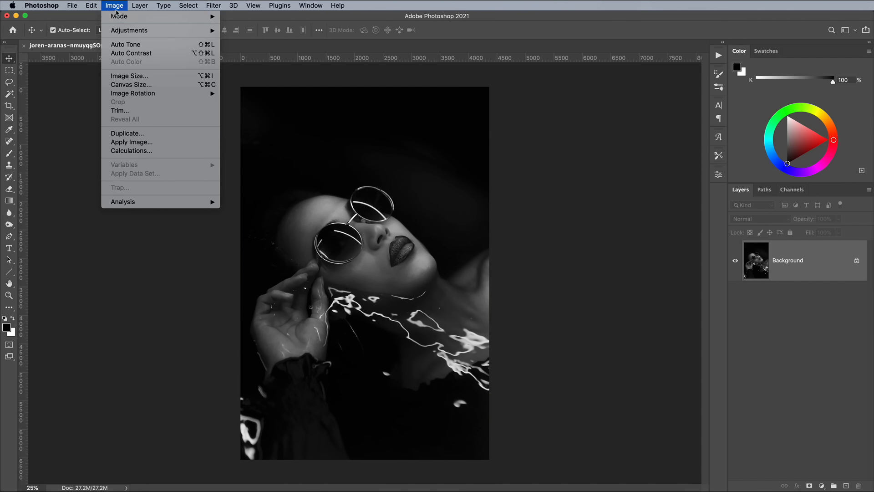
mouse_move(120, 17)
click(242, 36)
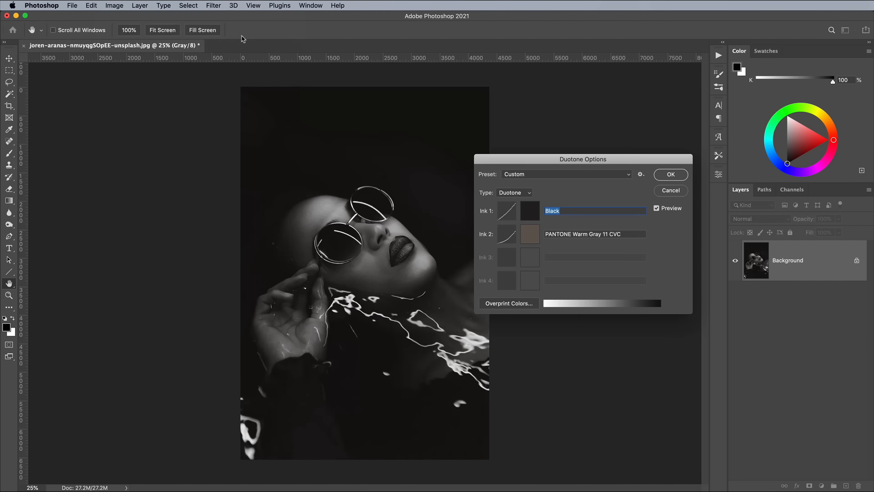
Try the 159 dk orange bl 1 and BMY red 2 Duotone presets
click(519, 175)
scroll(536, 157, up, 10)
click(533, 66)
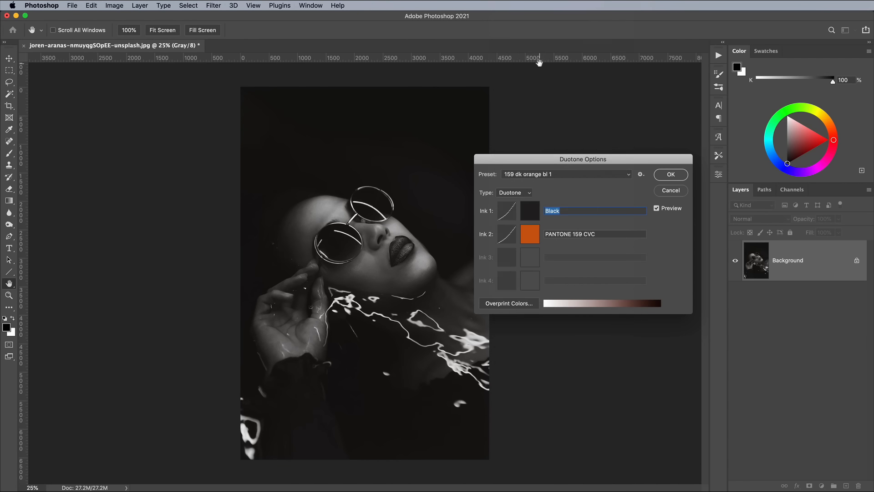
click(533, 174)
scroll(533, 291, down, 15)
click(532, 288)
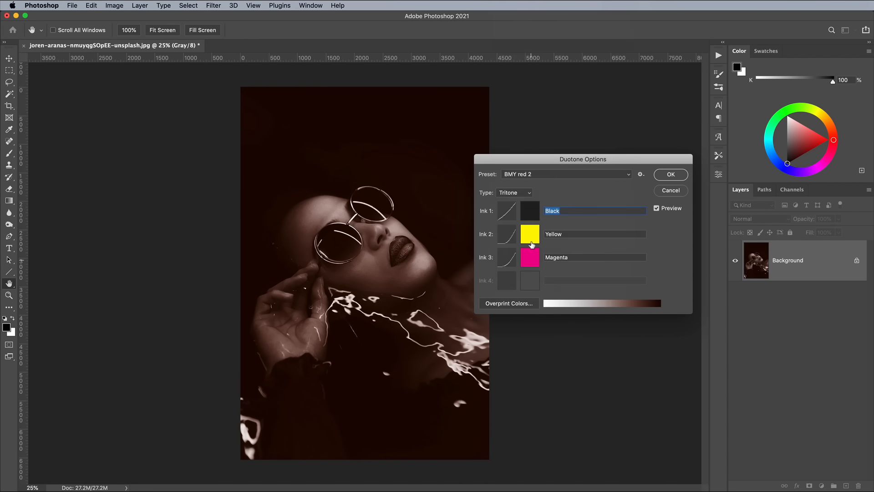
Switch to the Cool Gray 9 bl 3 Duotone preset, then pick another preset from the list
click(537, 174)
scroll(537, 276, down, 5)
click(537, 270)
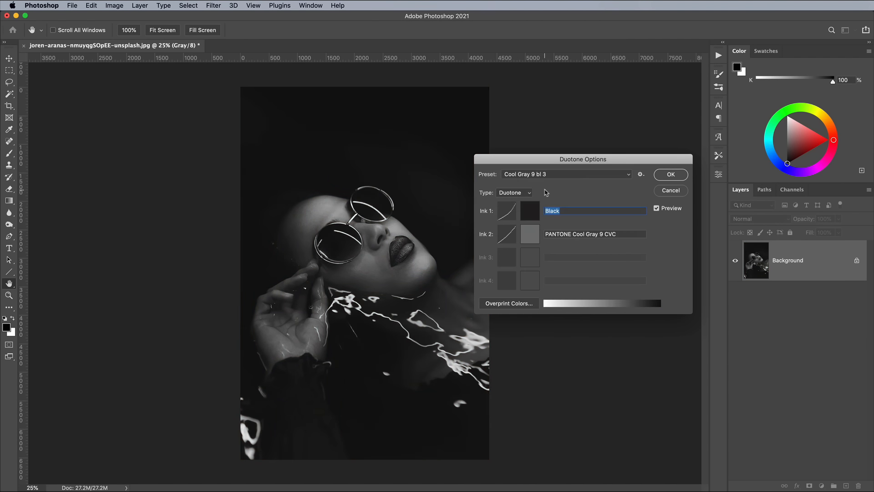
click(537, 174)
click(528, 436)
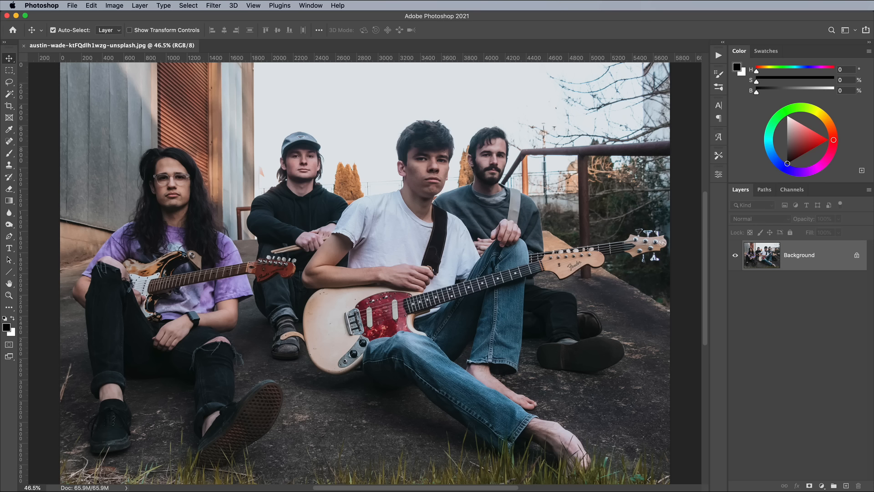
Add a Gradient Map adjustment layer and open its gradient editor
click(822, 486)
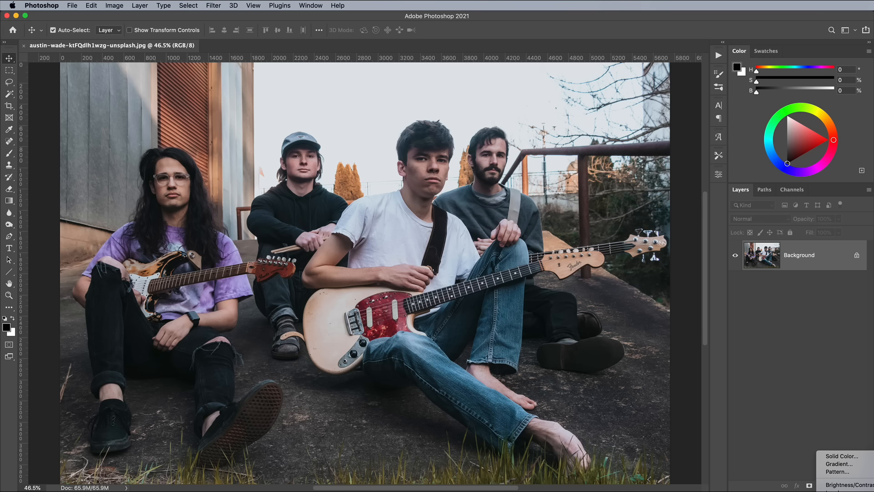
click(839, 491)
click(613, 207)
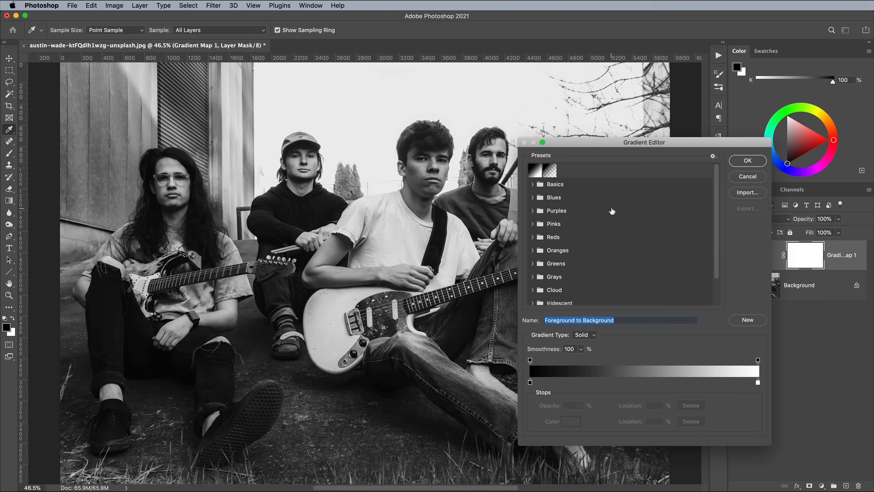
Set the gradient's left stop to a dark navy blue (#0a0941)
double_click(529, 383)
drag(671, 312, 672, 295)
click(621, 342)
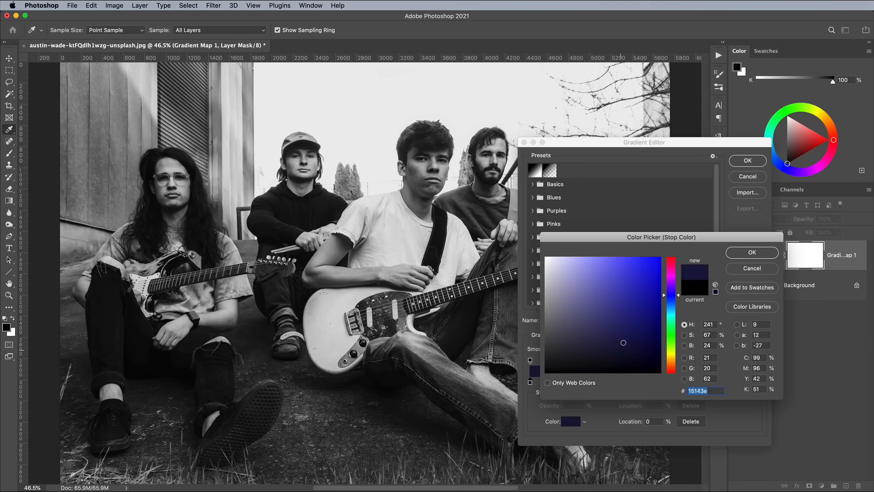
drag(621, 342, 634, 340)
click(752, 252)
Set the gradient's right stop to a bright green
double_click(757, 383)
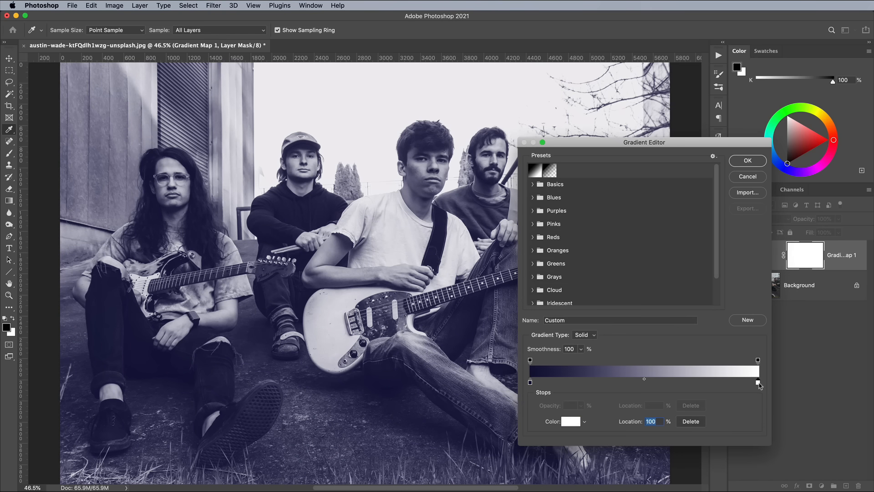
click(671, 332)
click(648, 303)
drag(648, 303, 625, 260)
click(752, 253)
Review the left stop colour, nudge the midpoint and confirm the navy-to-green gradient
double_click(531, 382)
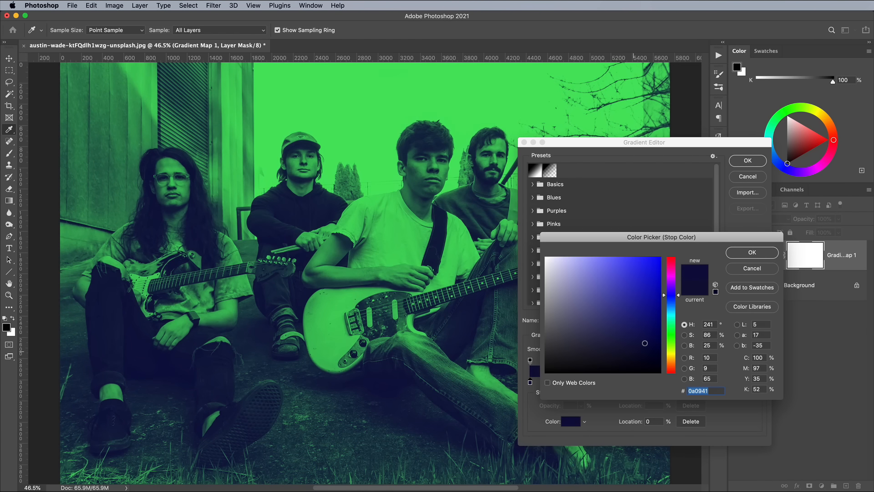
click(752, 252)
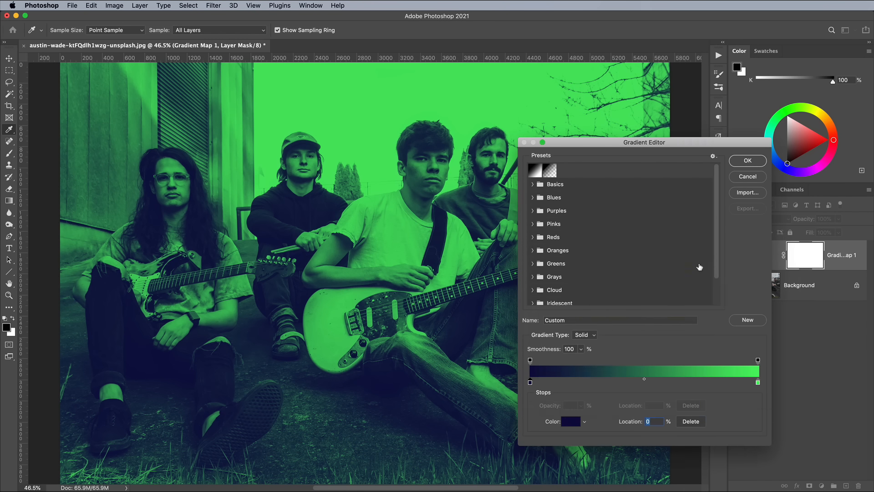
mouse_move(644, 378)
mouse_down()
mouse_move(624, 381)
mouse_move(664, 381)
mouse_move(644, 380)
mouse_up()
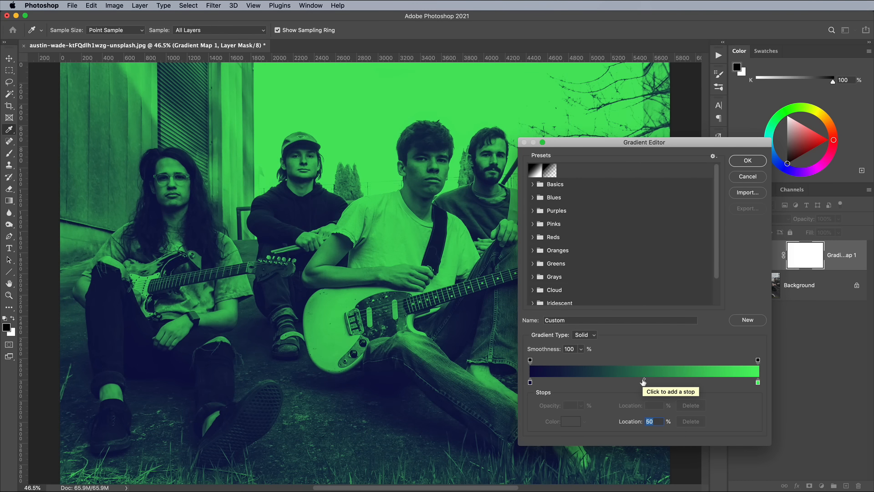
click(747, 160)
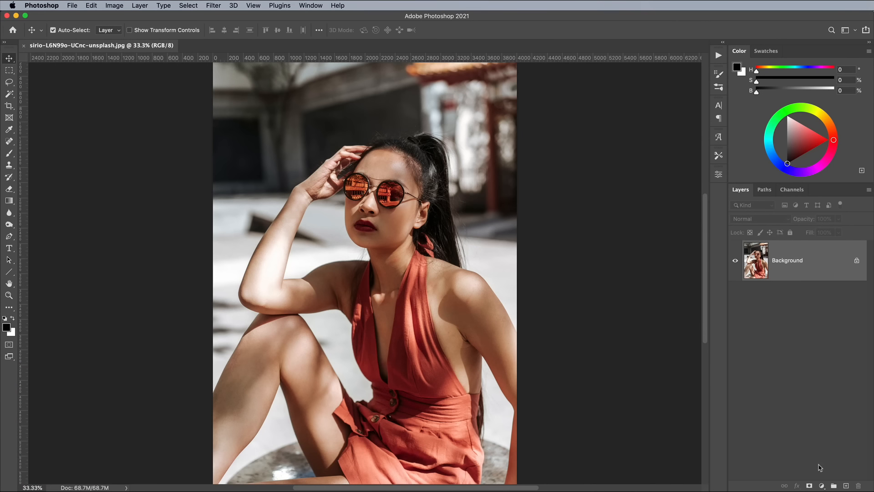
Add a Solid Color fill layer in dark navy (#141431)
click(821, 485)
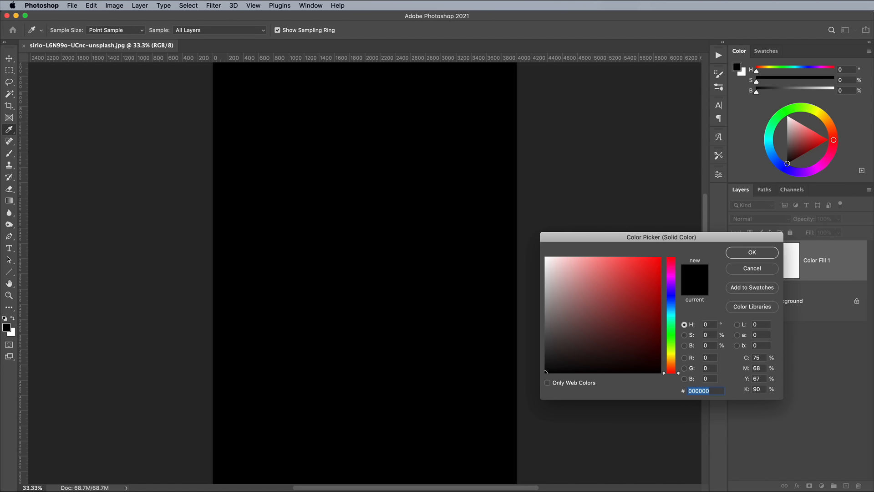
click(674, 295)
drag(648, 313, 610, 353)
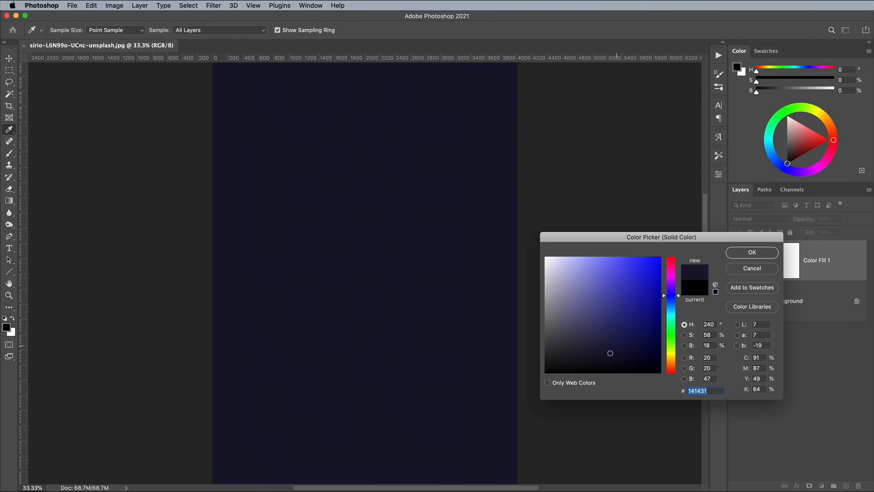
click(751, 255)
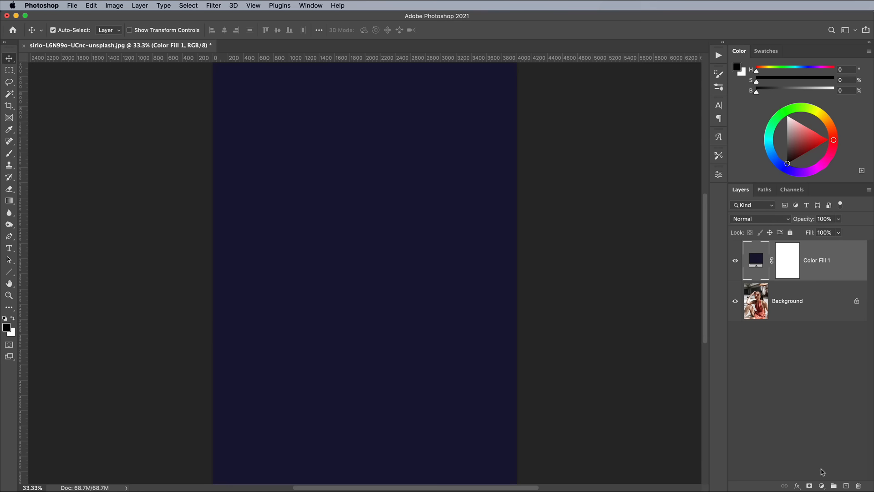
Add a second Solid Color fill layer in red (#f02424)
click(838, 490)
drag(650, 315, 643, 264)
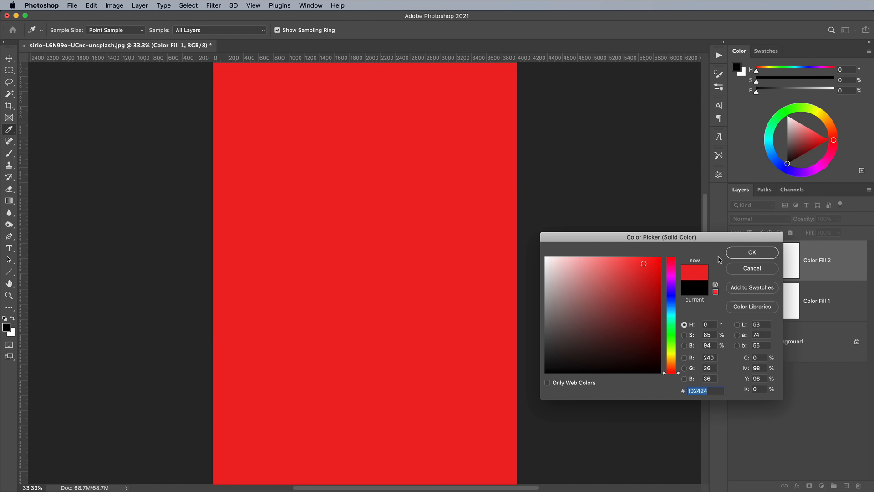
click(734, 256)
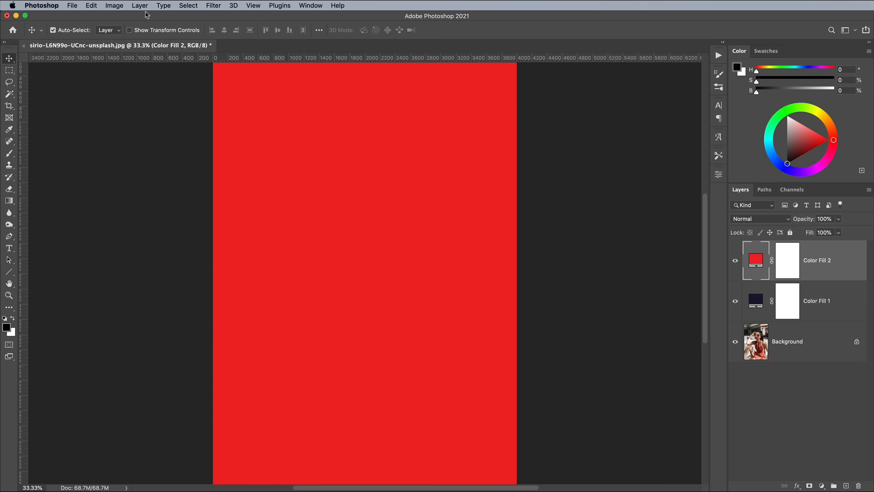
Select the mask of Color Fill 2 and open Apply Image with Background as the source layer
click(113, 5)
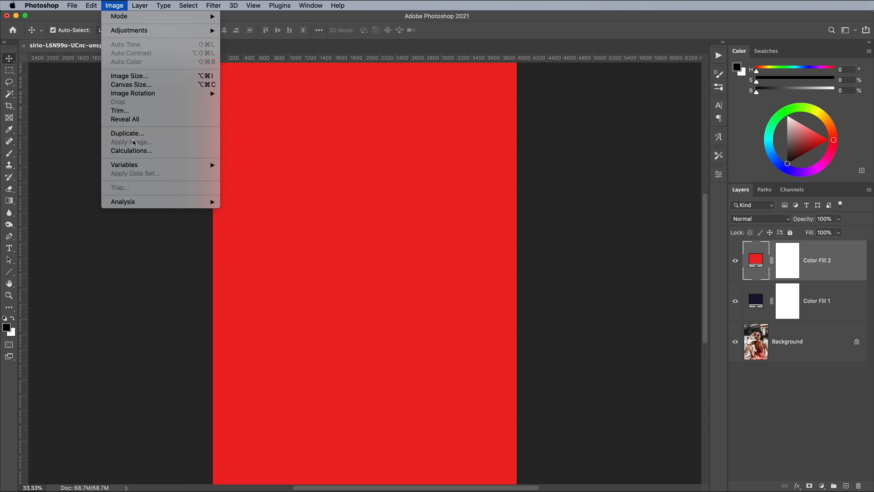
click(116, 5)
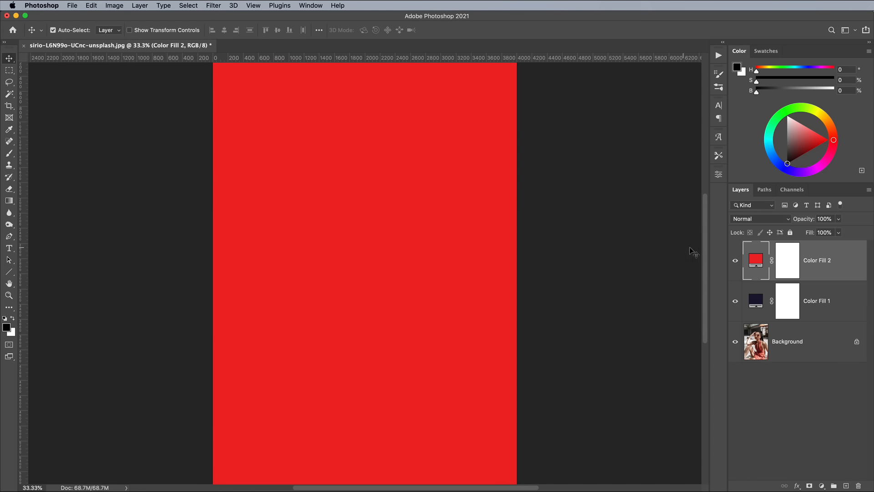
click(784, 260)
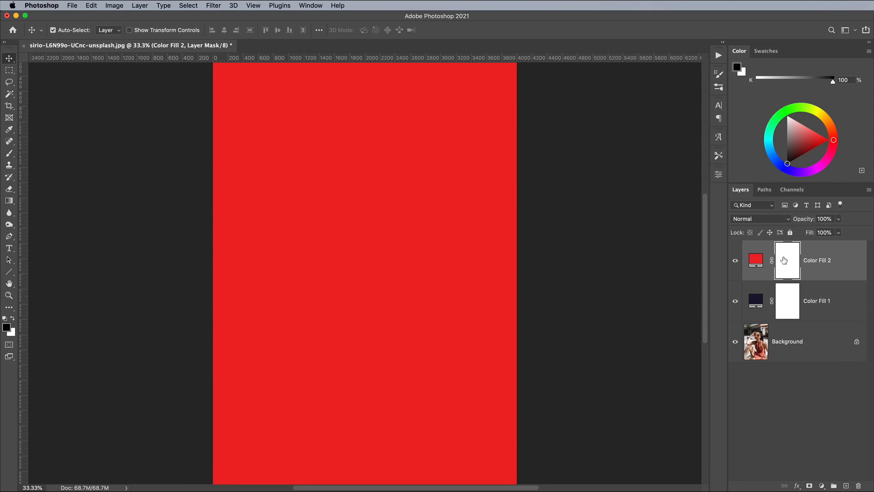
click(114, 5)
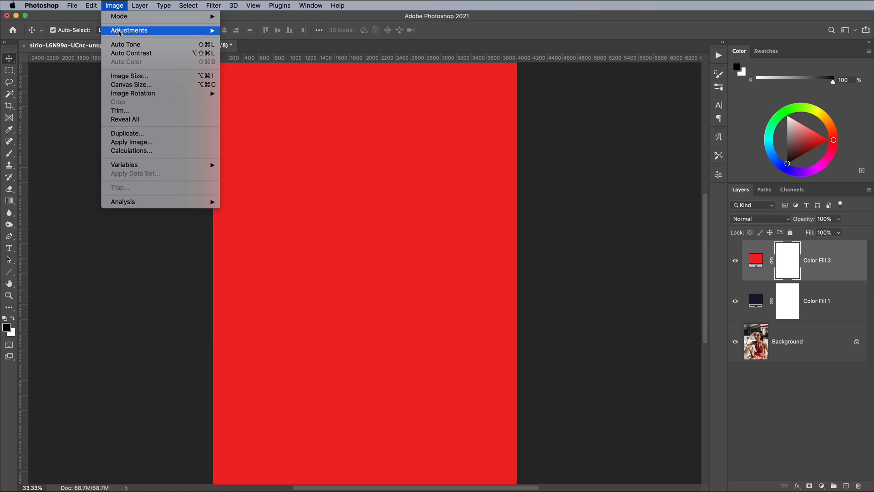
click(133, 142)
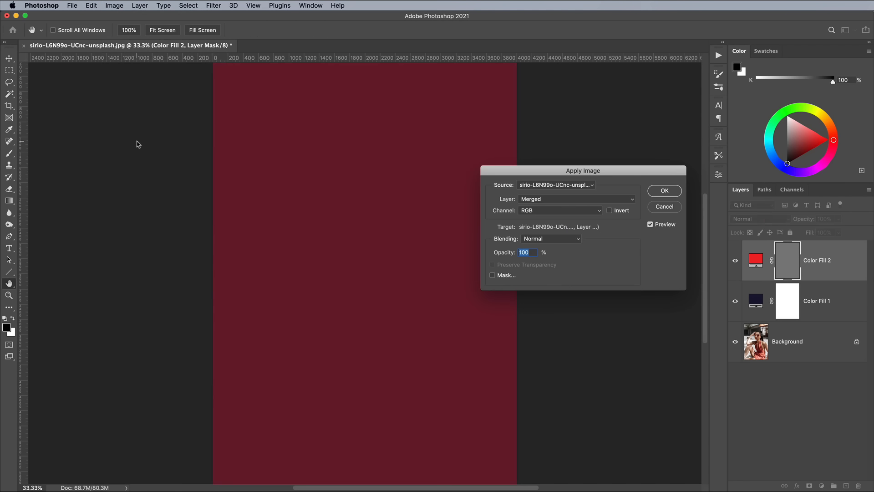
click(525, 199)
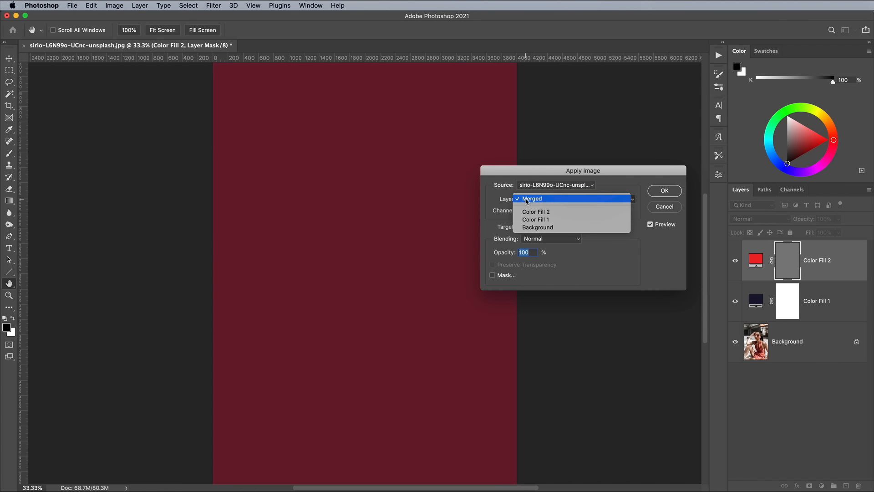
click(534, 227)
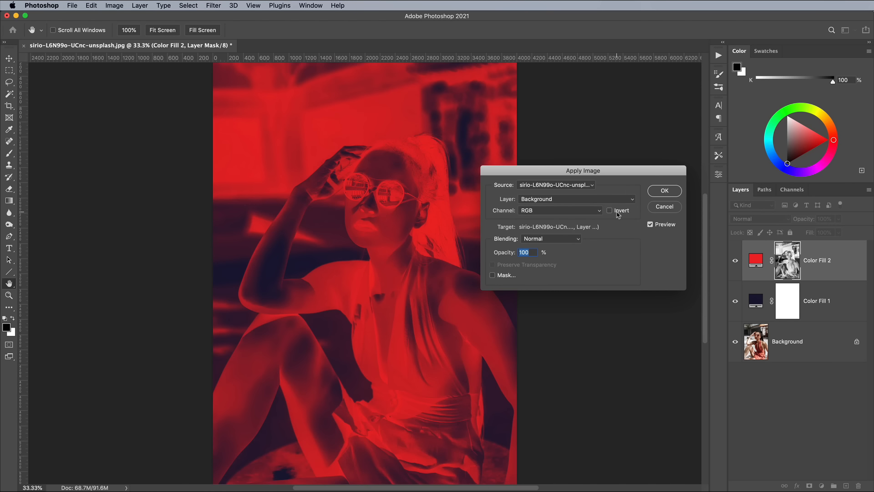
Compare the source channels and apply the Red channel to the mask
click(572, 211)
click(567, 219)
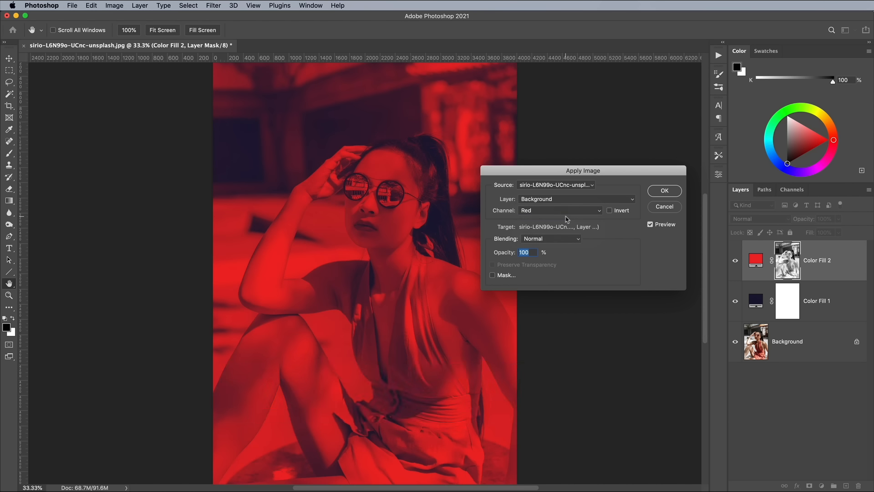
click(566, 211)
click(565, 219)
click(563, 211)
click(561, 219)
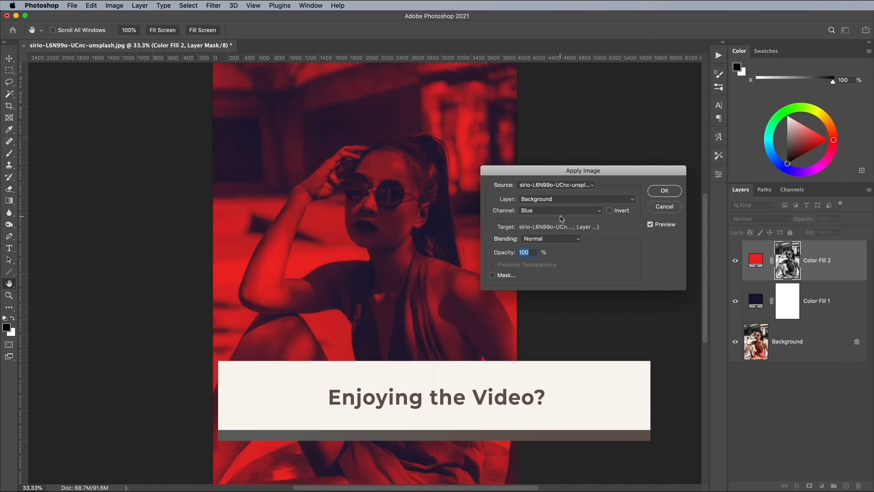
click(563, 210)
click(563, 186)
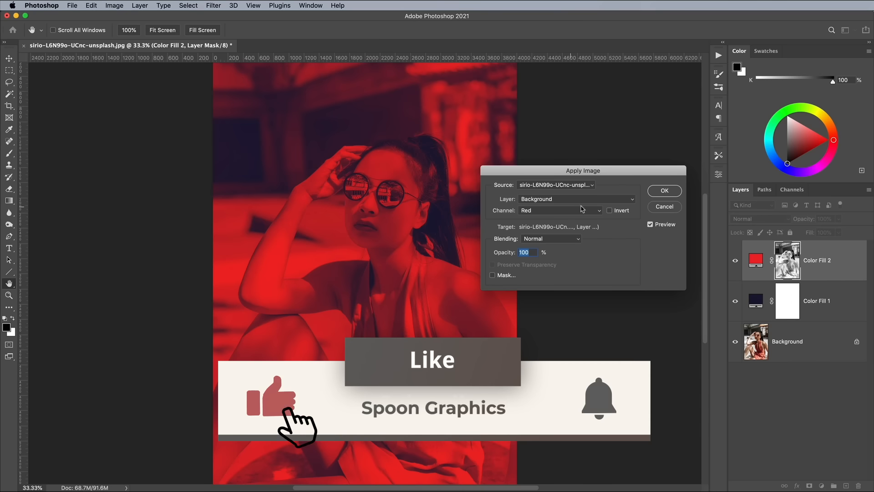
click(656, 193)
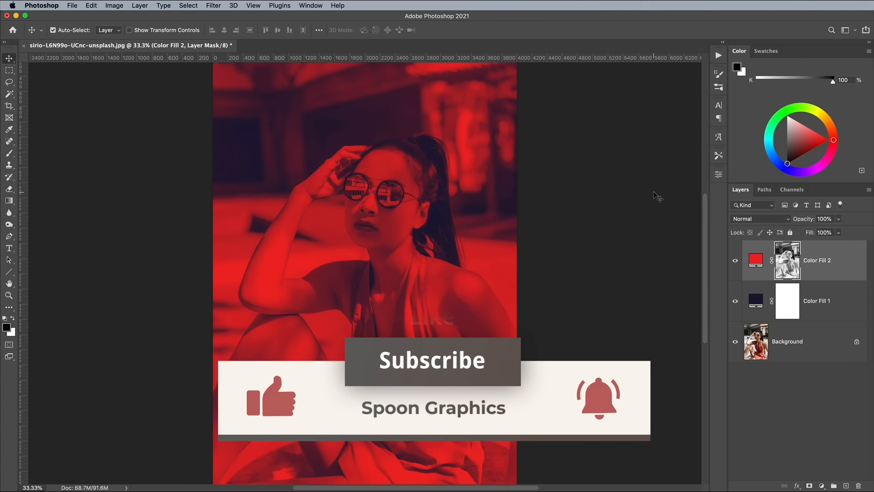
Change the colour of Color Fill 2 to a crimson red (#e72a40)
double_click(756, 301)
click(736, 255)
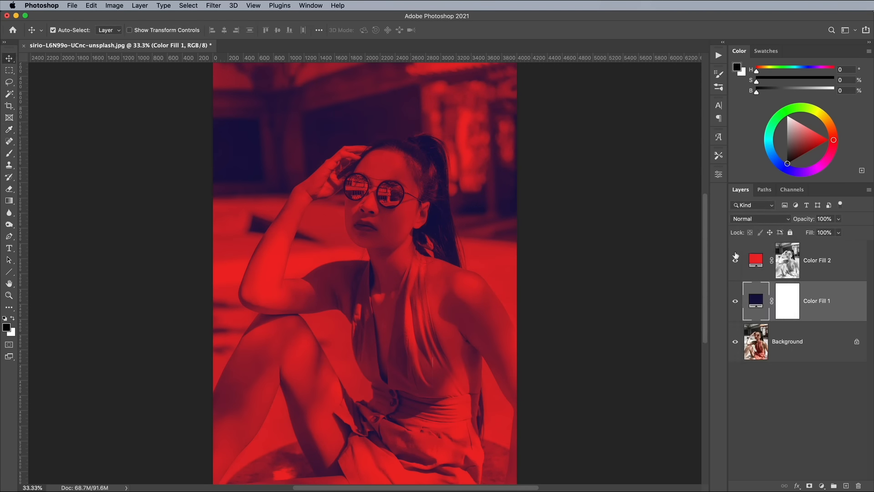
double_click(756, 259)
click(640, 268)
drag(675, 278, 677, 259)
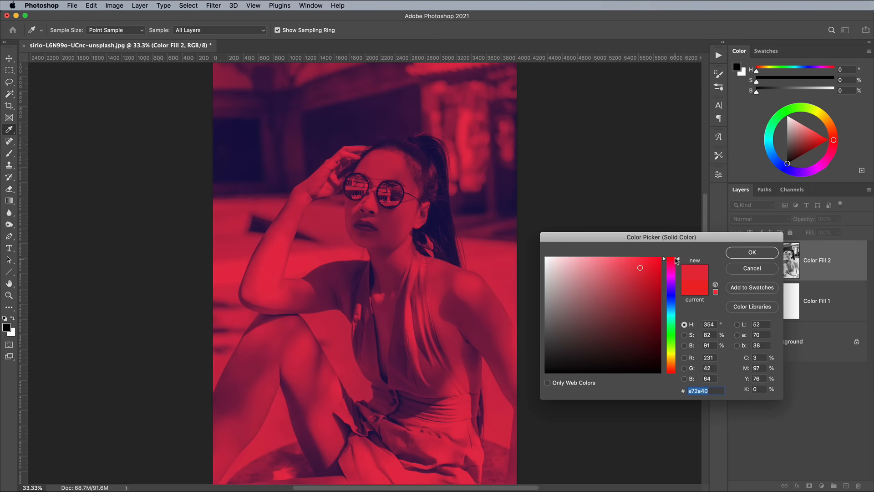
click(749, 251)
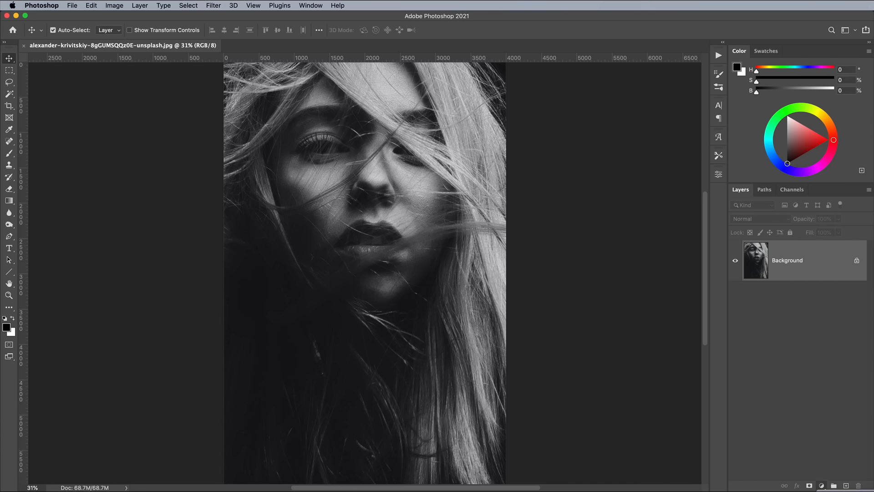
Add a Black & White adjustment layer and close its properties panel
click(845, 491)
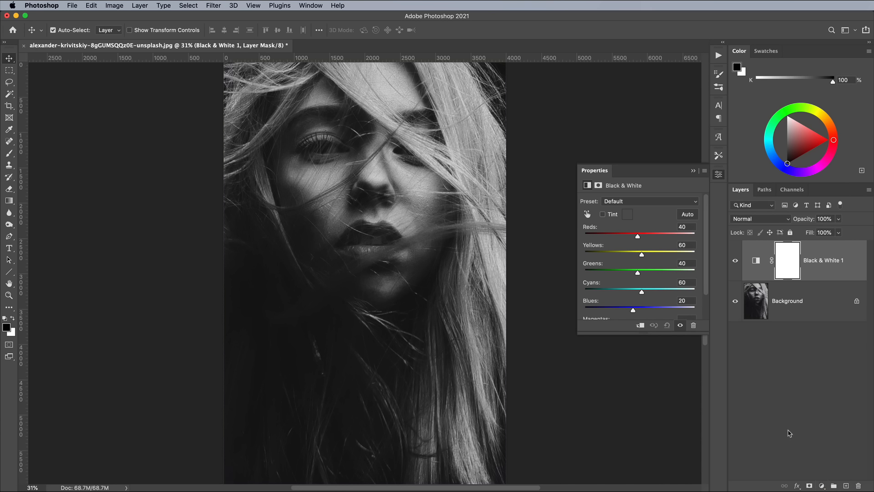
click(719, 176)
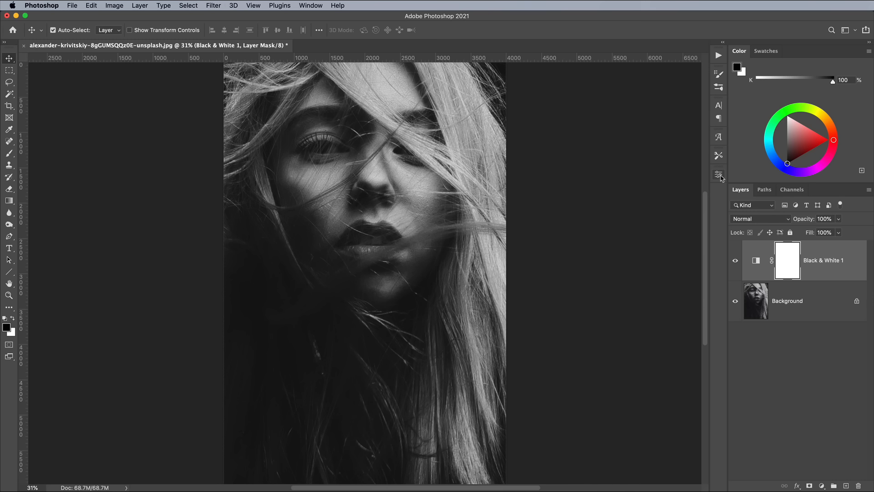
Add a magenta Solid Color fill layer and set its blend mode to Multiply
click(822, 485)
click(833, 491)
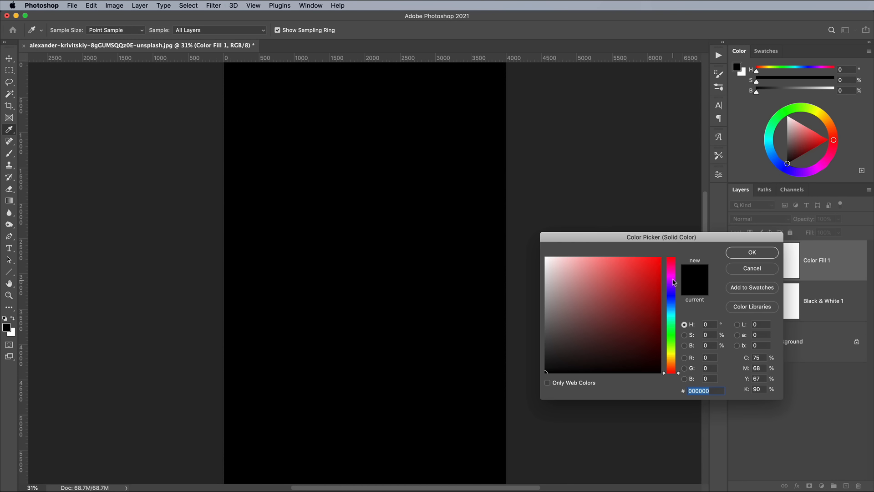
click(671, 277)
click(645, 270)
click(734, 255)
click(749, 221)
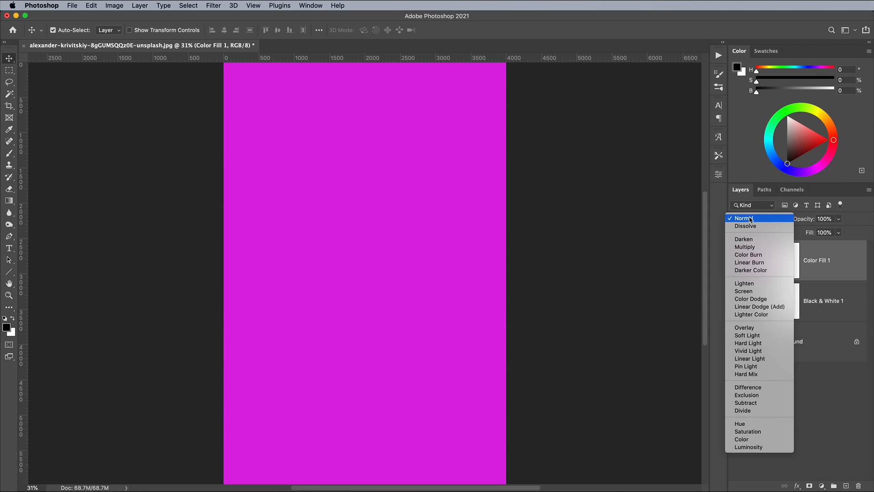
click(750, 247)
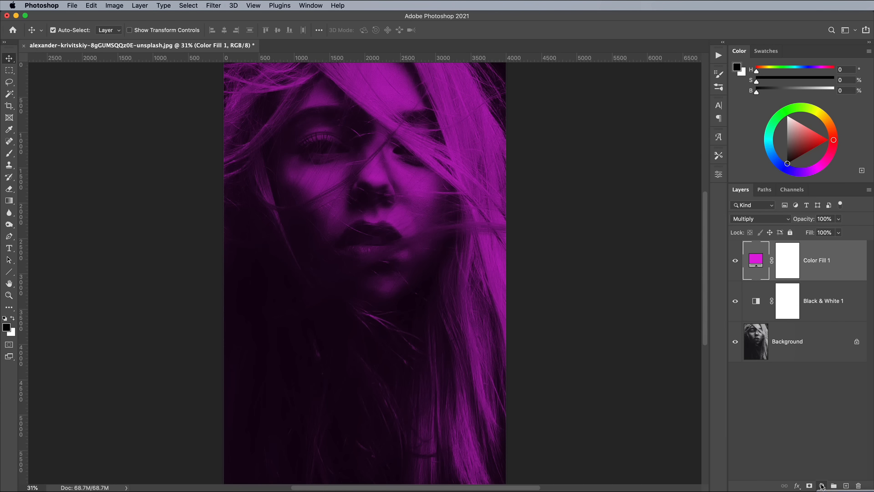
Add a second Solid Color fill layer in dark teal (#152e34) and set its blend mode to Lighten
click(836, 491)
drag(672, 302, 614, 349)
drag(671, 320, 671, 310)
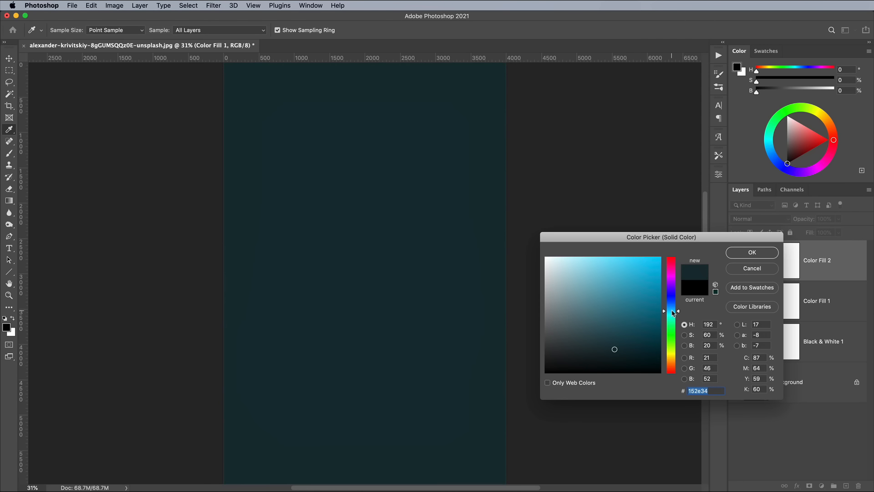
click(748, 253)
click(759, 218)
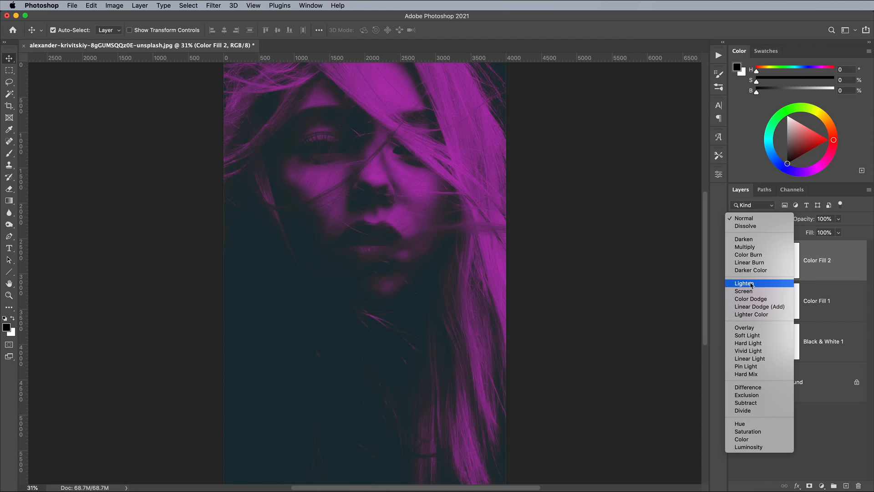
click(752, 281)
Change the colour of Color Fill 2 to a dark navy blue
double_click(755, 273)
mouse_move(672, 311)
mouse_down()
mouse_move(672, 288)
mouse_move(674, 306)
mouse_up()
click(750, 252)
Move Color Fill 2 below Color Fill 1 in the layer stack
double_click(756, 300)
click(751, 253)
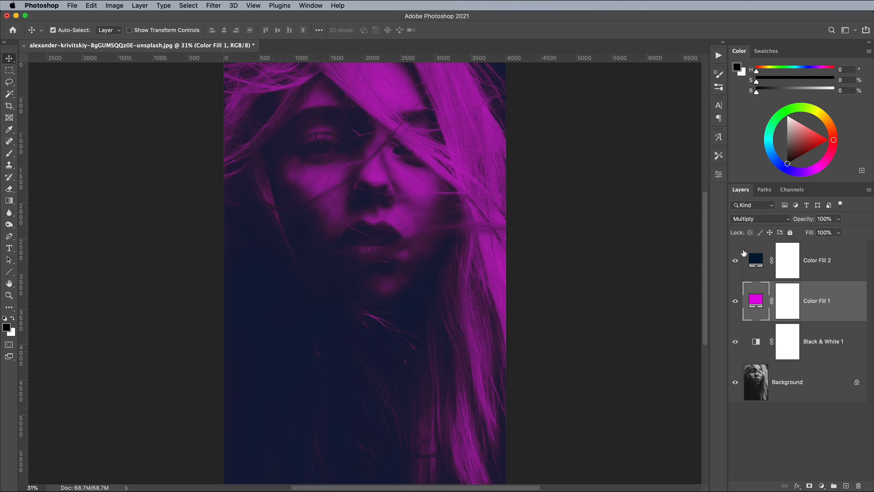
drag(812, 261, 813, 311)
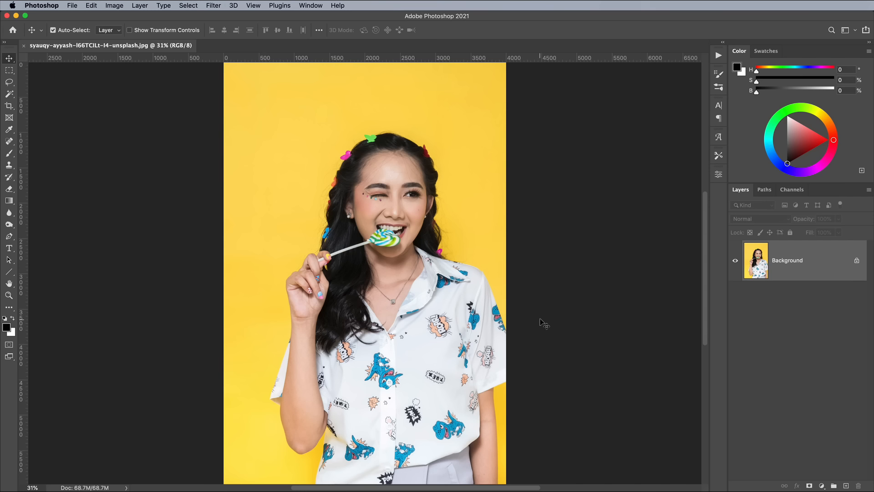
Convert the new photo's layer for smart filters and apply a default Black & White adjustment to it
click(213, 5)
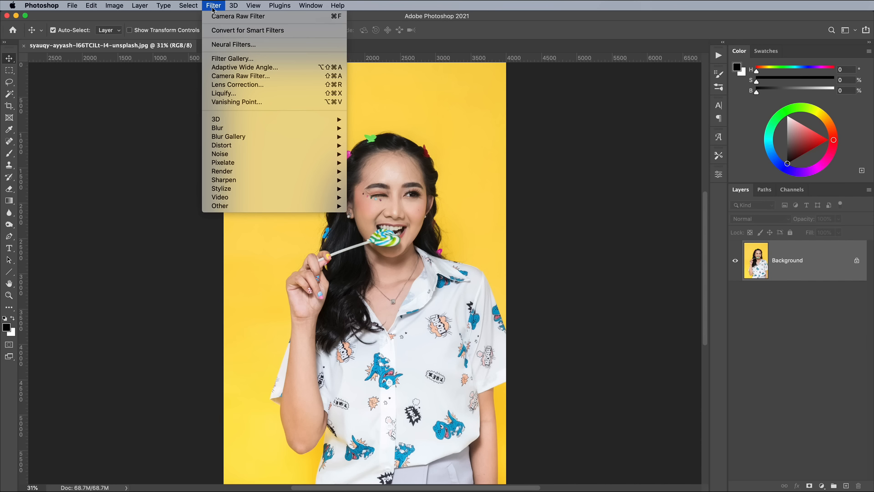
click(220, 30)
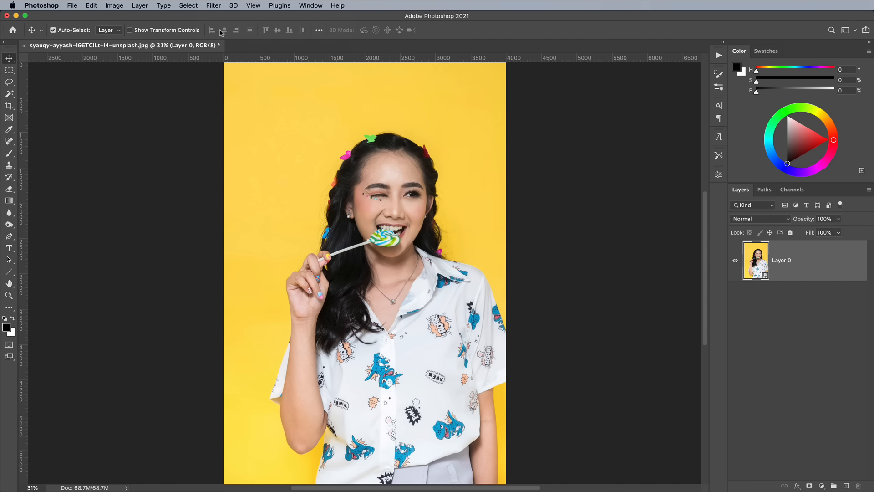
click(115, 5)
mouse_move(121, 31)
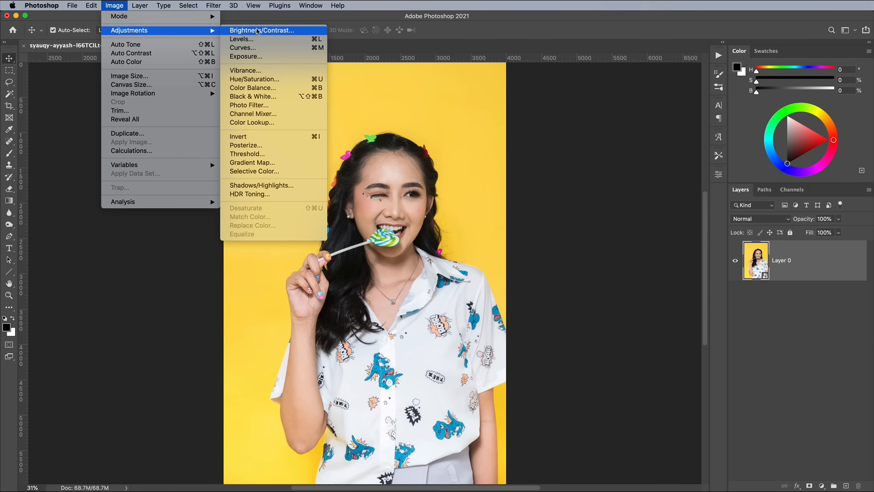
click(257, 96)
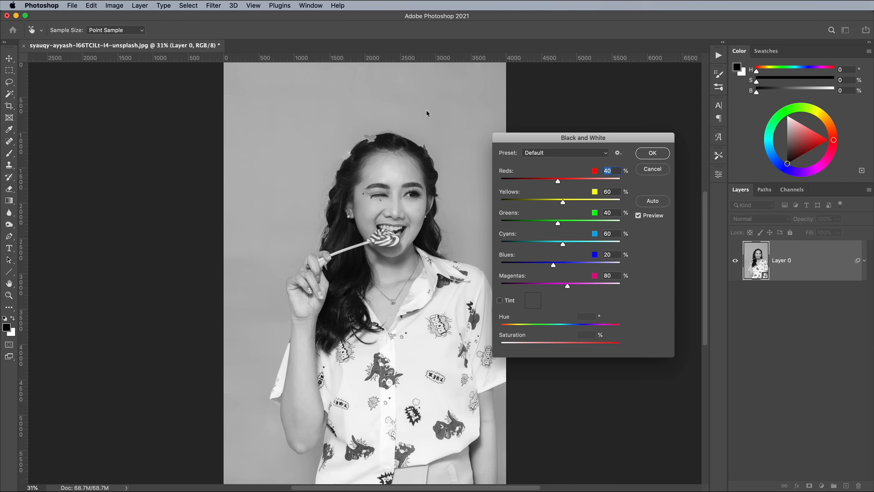
click(641, 155)
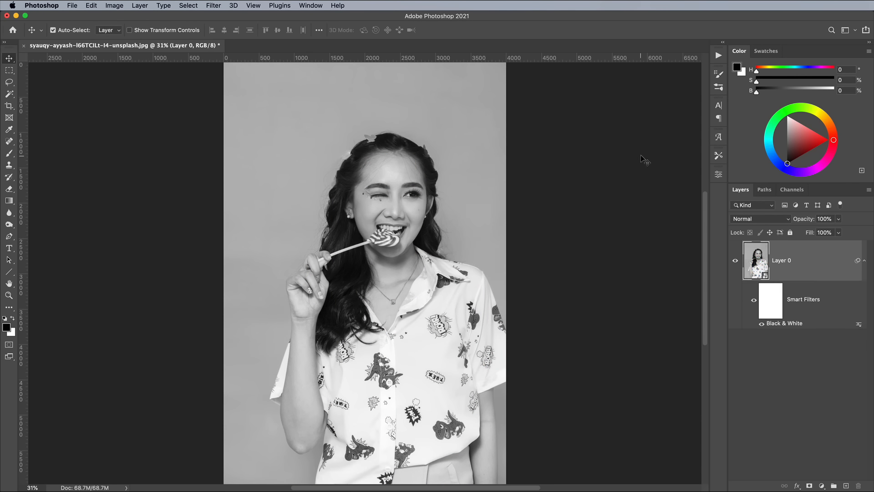
Open the Camera Raw Filter and tint the shadows blue (hue 234, saturation 79) under Color Grading
click(220, 6)
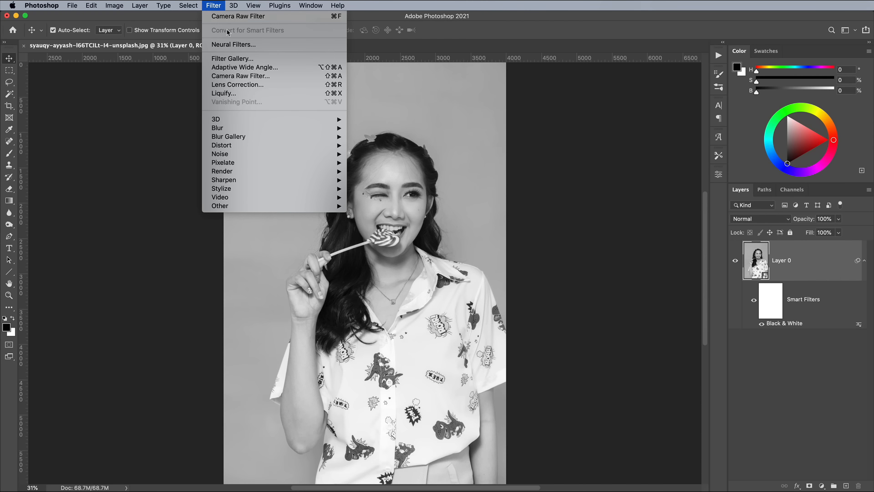
click(243, 77)
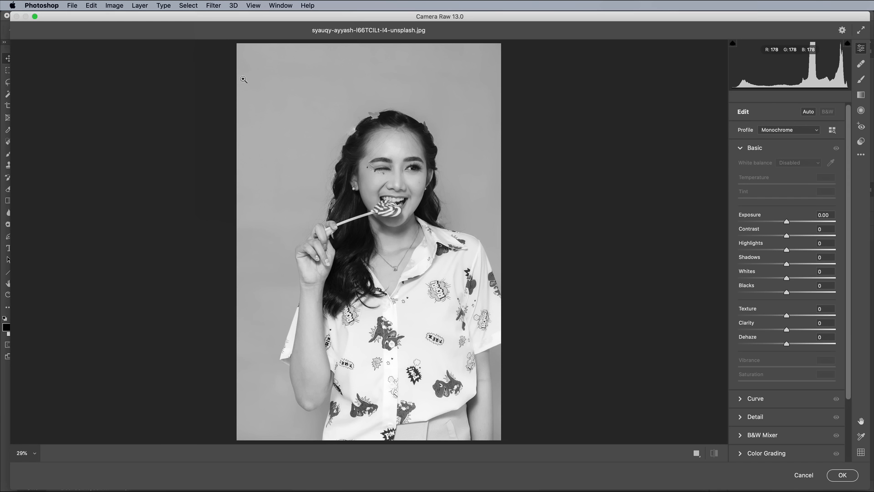
click(740, 149)
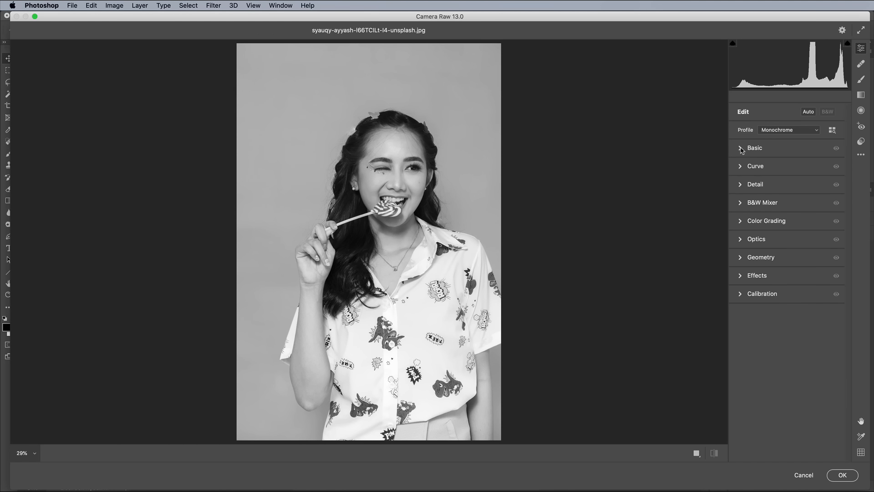
click(741, 221)
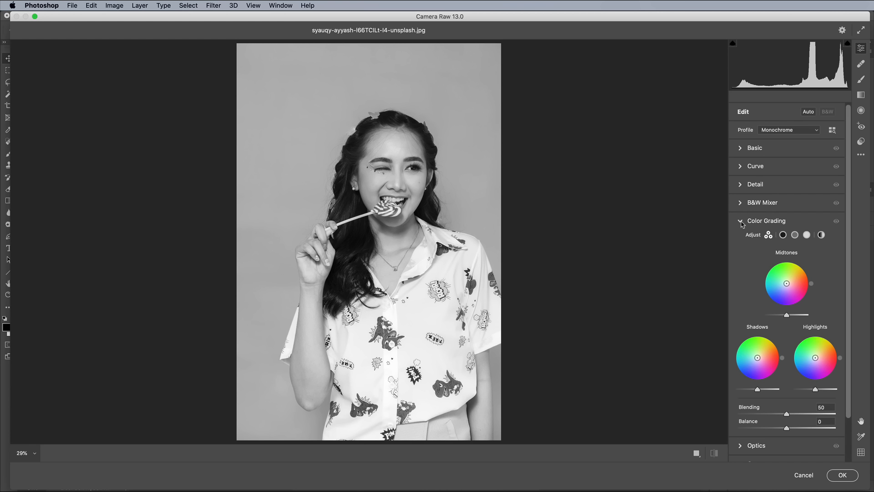
drag(758, 359, 749, 369)
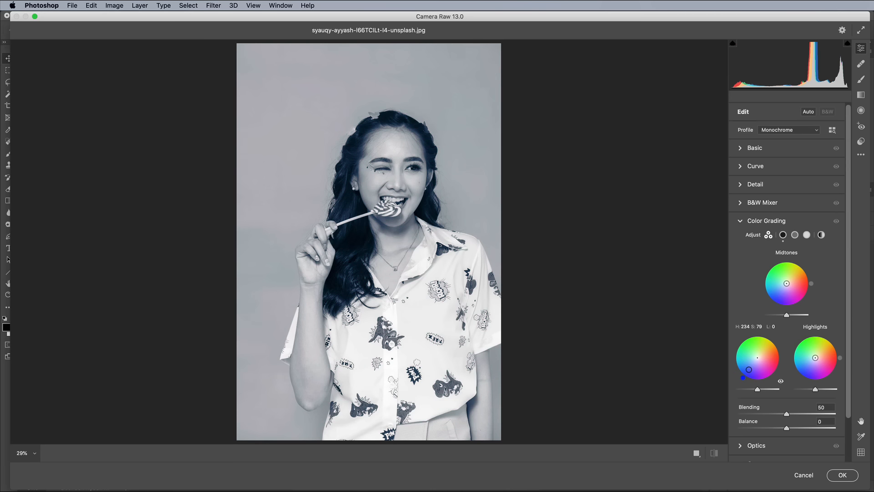